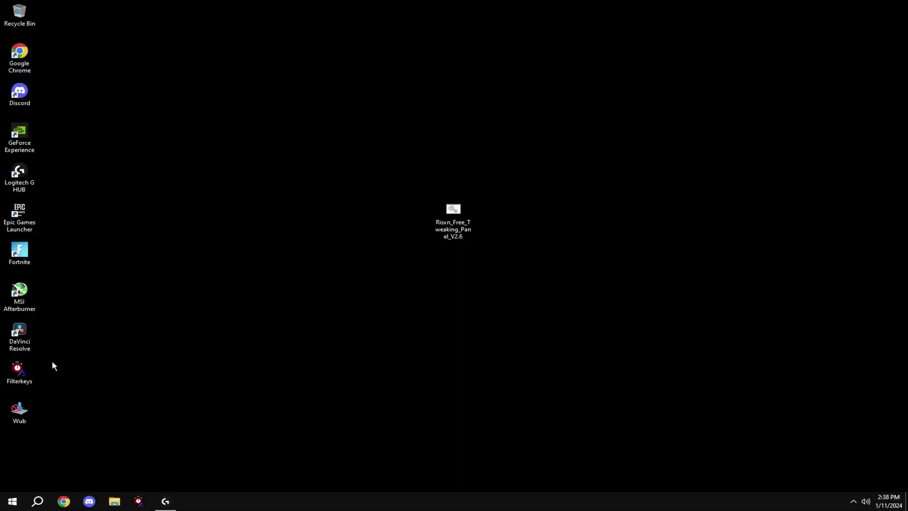
Create a restore point named 'ris' for Local Disk (C:), then close System Protection.
click(37, 501)
text(restore poi)
key(Return)
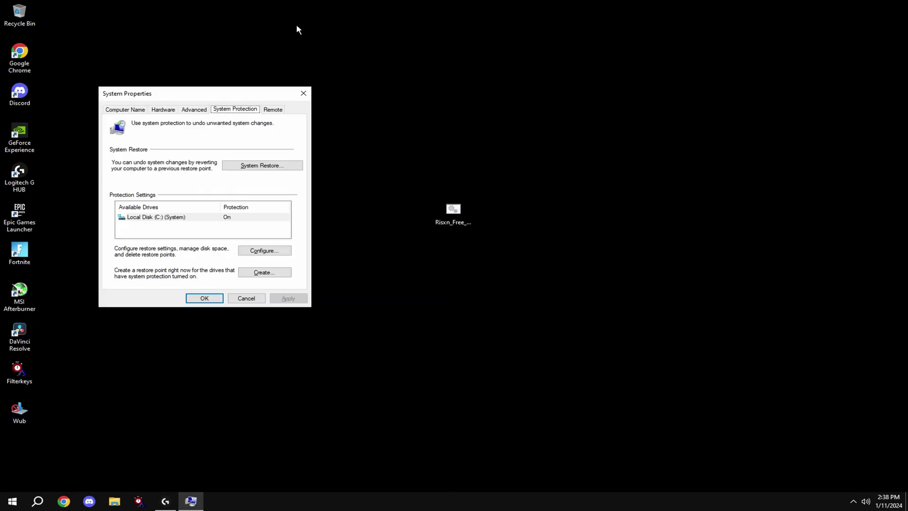
click(152, 216)
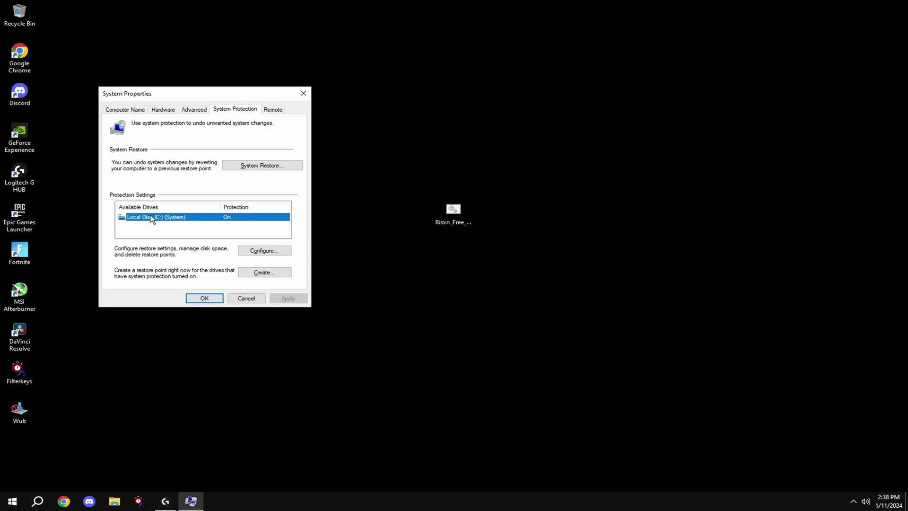
click(261, 273)
text(ris)
key(Return)
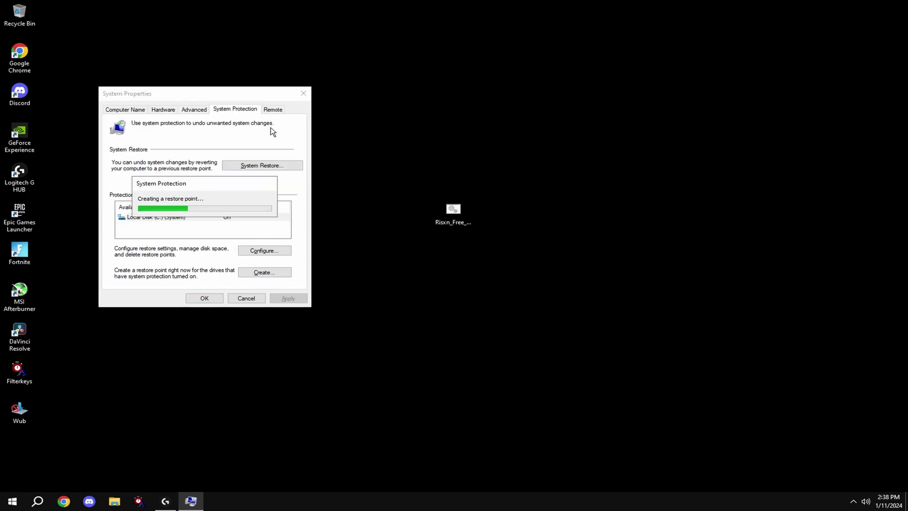
drag(231, 179, 462, 124)
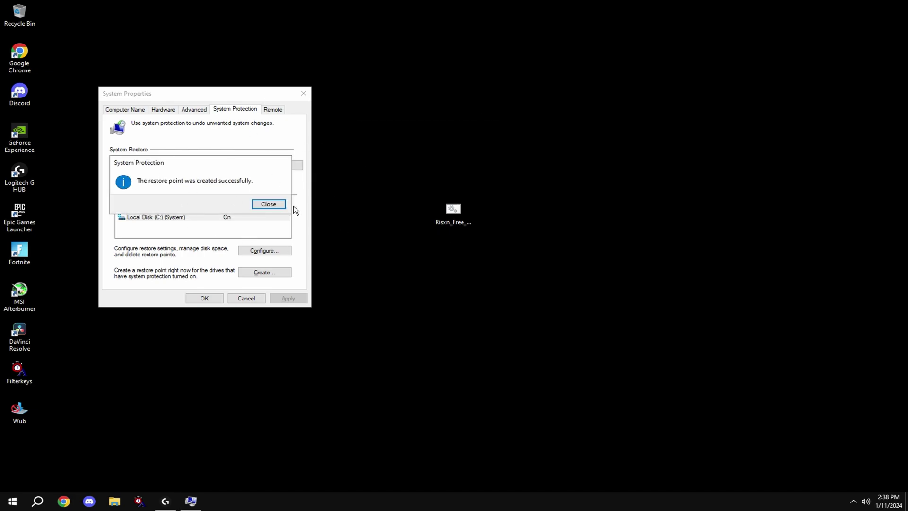
click(274, 205)
click(203, 298)
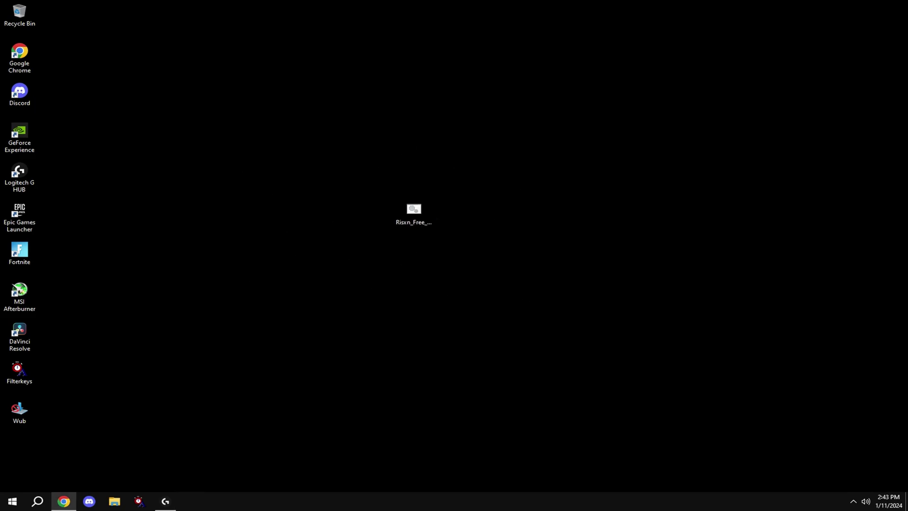
Upload Risxn_Free_Tweaking_Panel_V2.7.bat to VirusTotal and view the 0/58 result full screen.
drag(492, 201, 701, 18)
click(413, 216)
drag(413, 215, 697, 257)
click(701, 263)
double_click(635, 15)
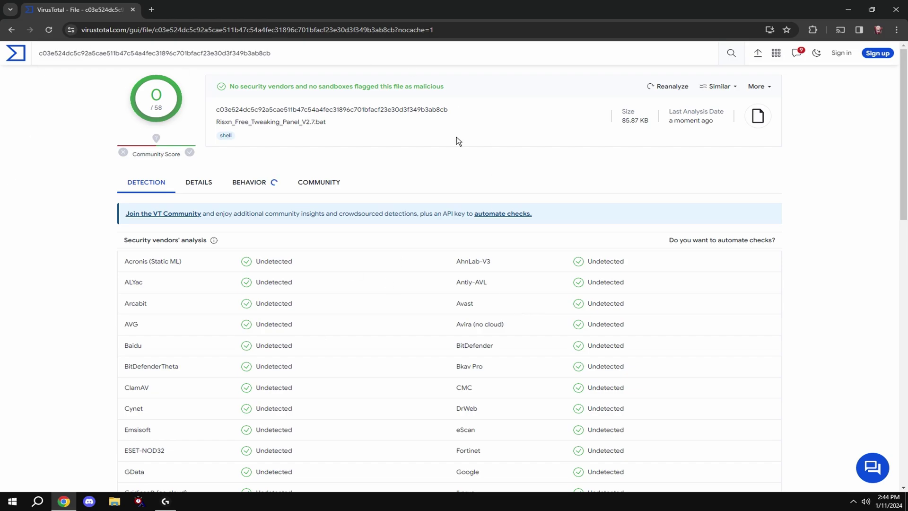
Review the Risxn batch script maximized in Notepad, then close Notepad.
click(895, 10)
right_click(416, 206)
click(465, 225)
click(784, 66)
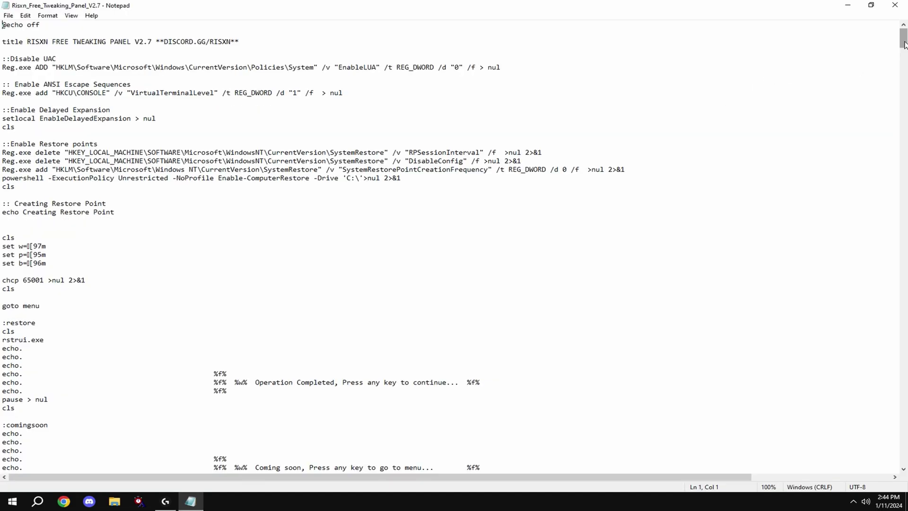
drag(904, 45, 904, 42)
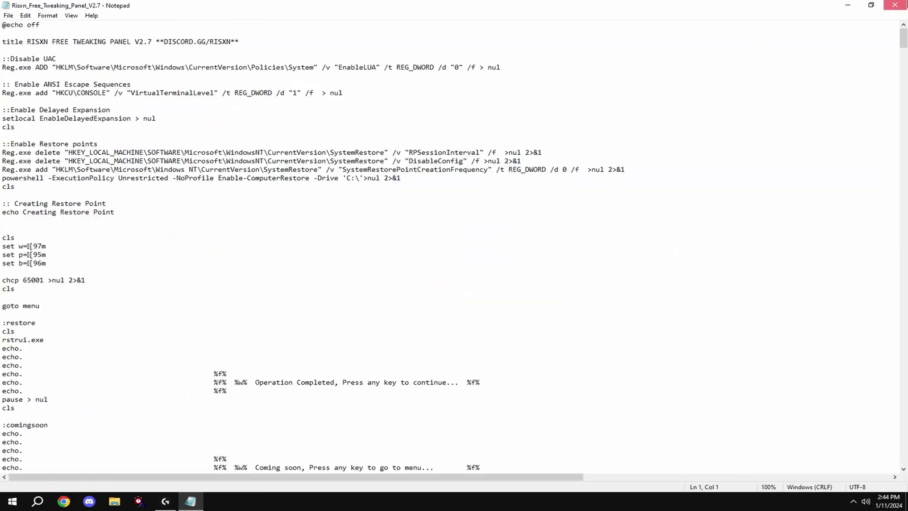
click(894, 4)
right_click(410, 213)
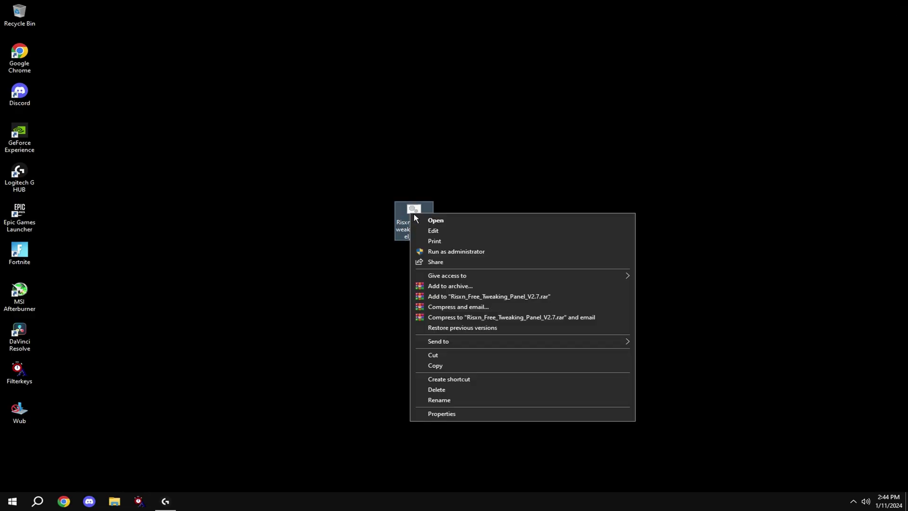
Run the panel as administrator and apply option K's Win32Priority and Large System Cache tweaks.
click(468, 253)
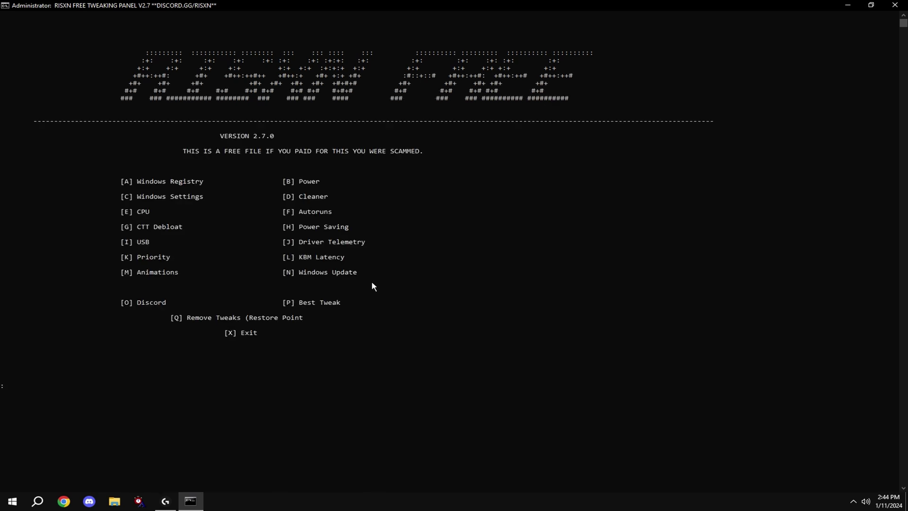
text(k)
key(Return)
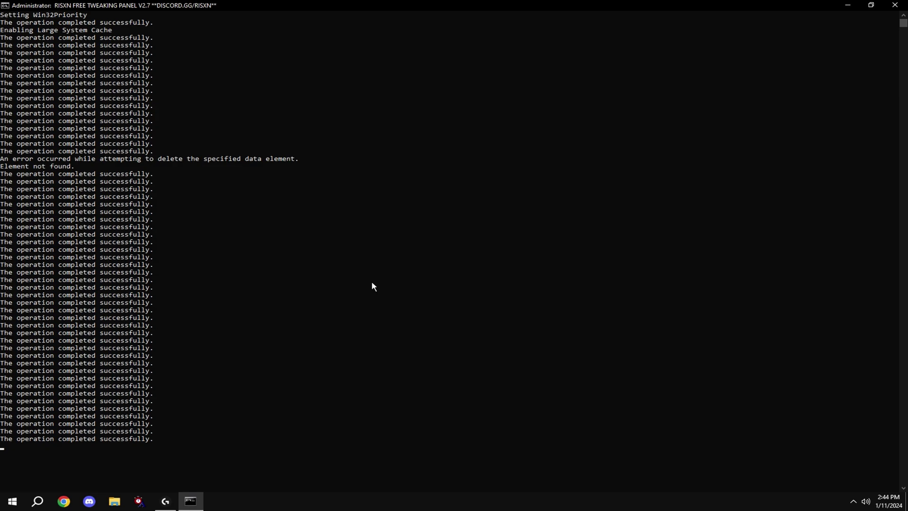
key(Return)
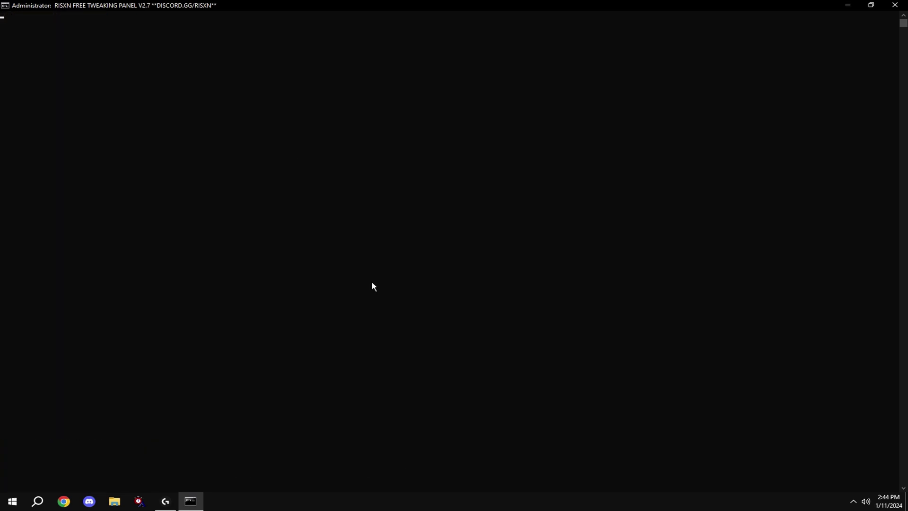
text(b)
Activate the sixth Ultimate Performance plan under additional plans and close Power Options.
key(Return)
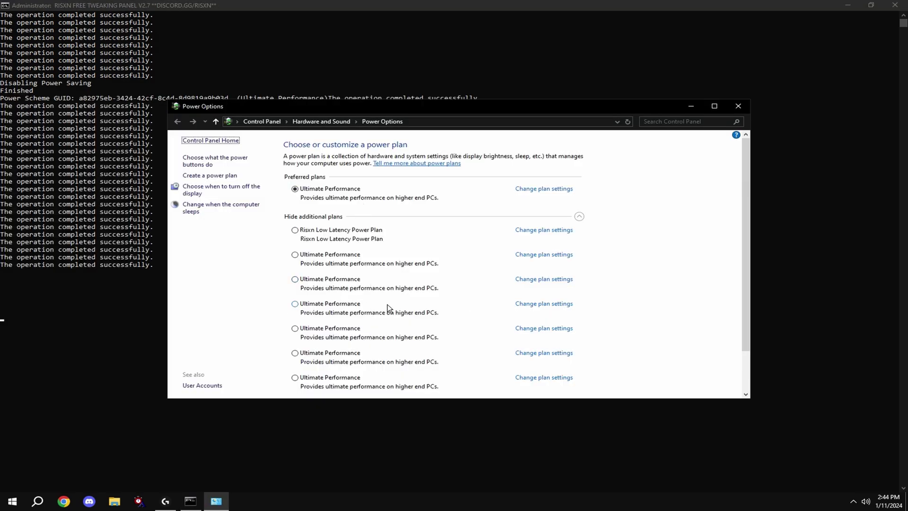
click(316, 218)
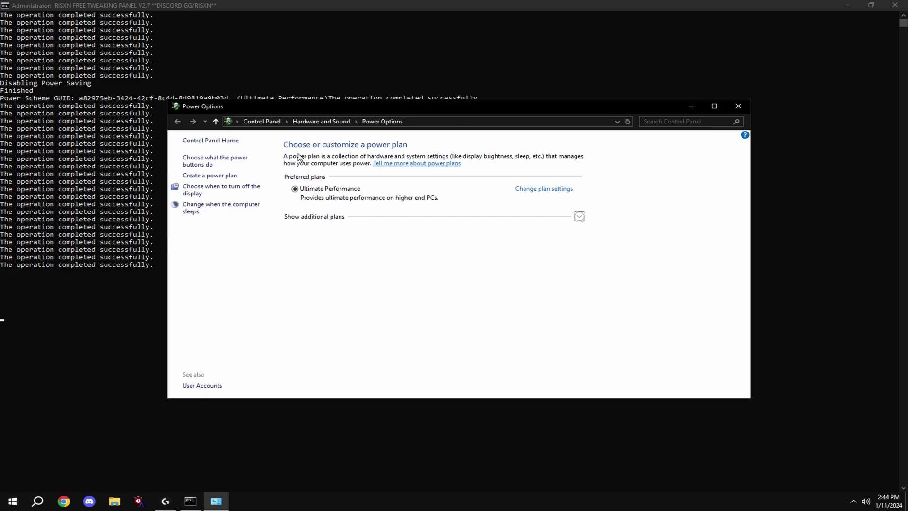
click(328, 220)
click(334, 310)
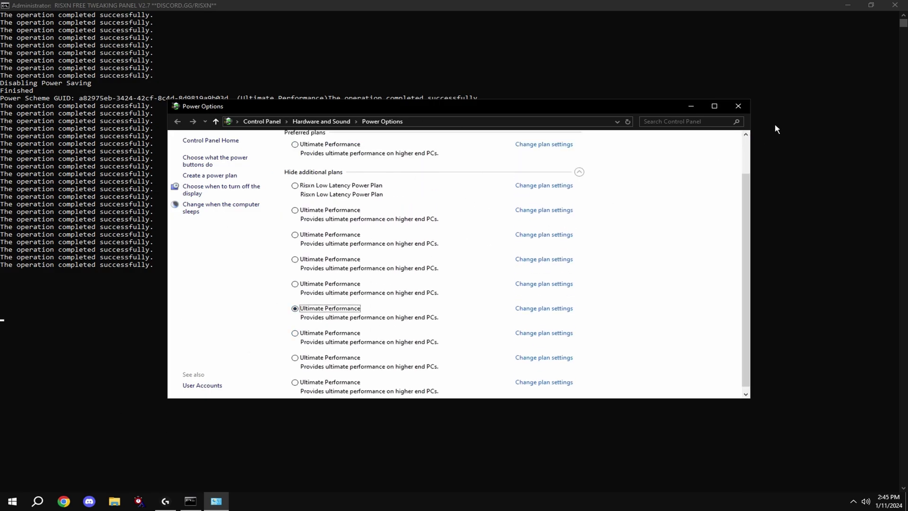
click(738, 106)
Run option C Windows Settings tweaks and option D Cleaner for Prefetch and Temp files.
key(Return)
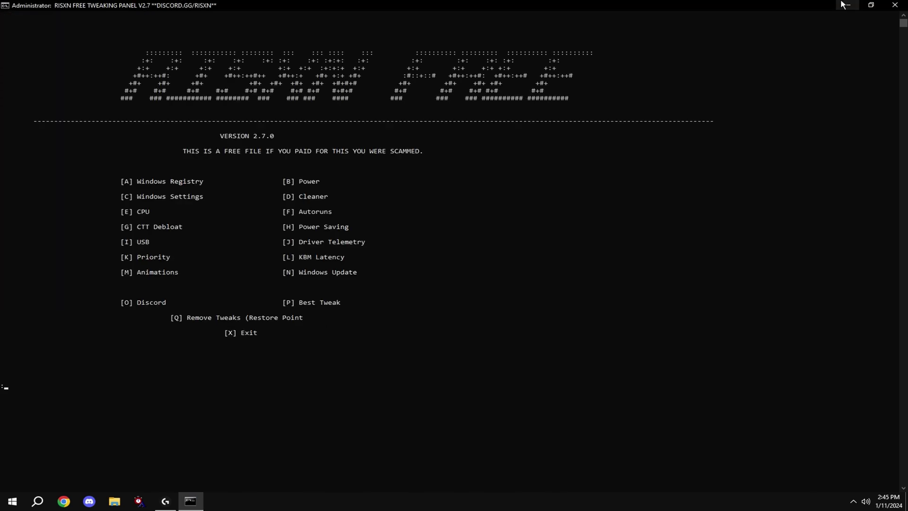
text(c)
key(Return)
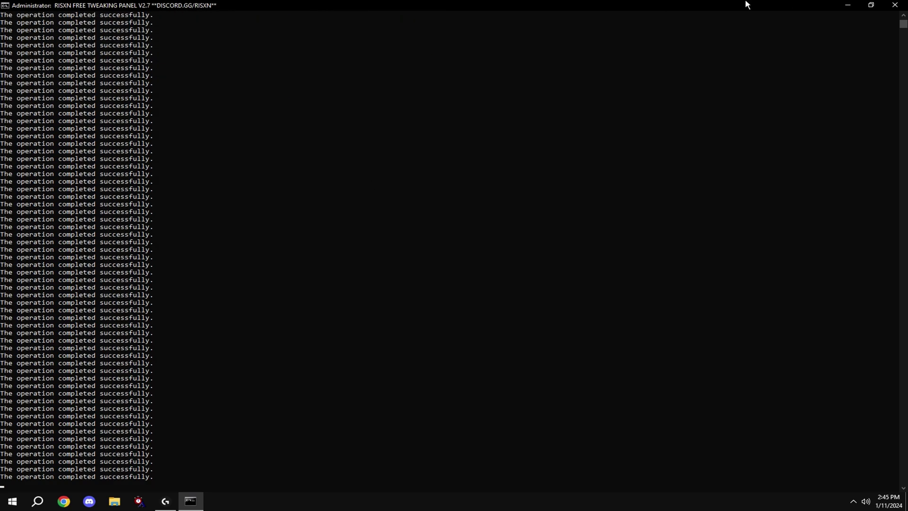
key(Return)
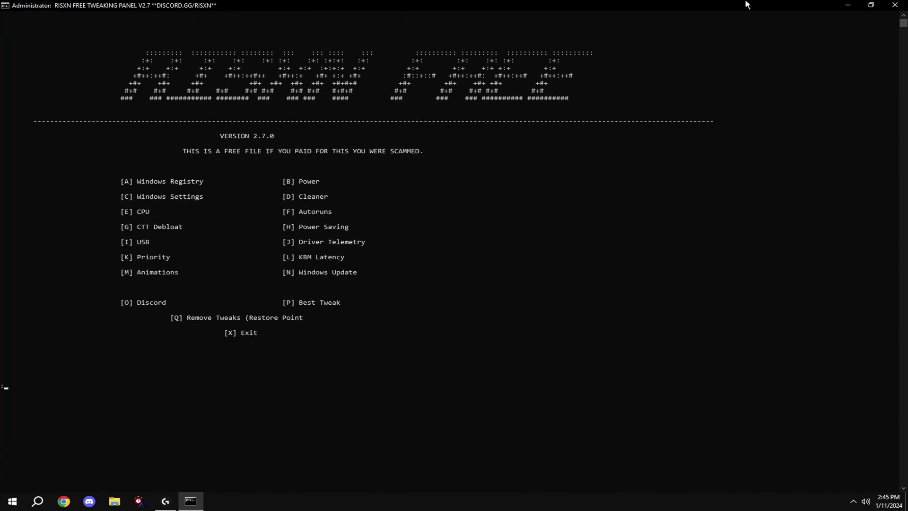
text(d)
key(Return)
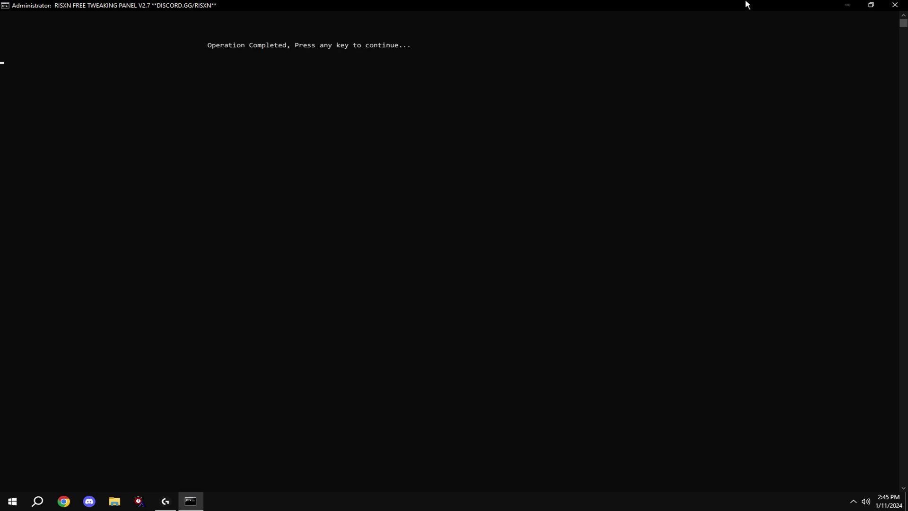
key(Return)
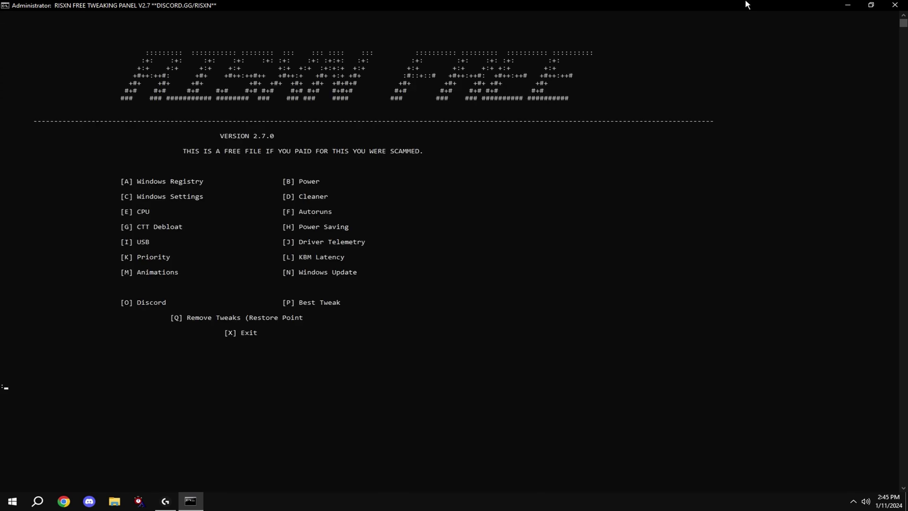
text(e)
Run the CPU tweaks, then option F to open Sysinternals Autoruns.
key(Return)
key(Return)
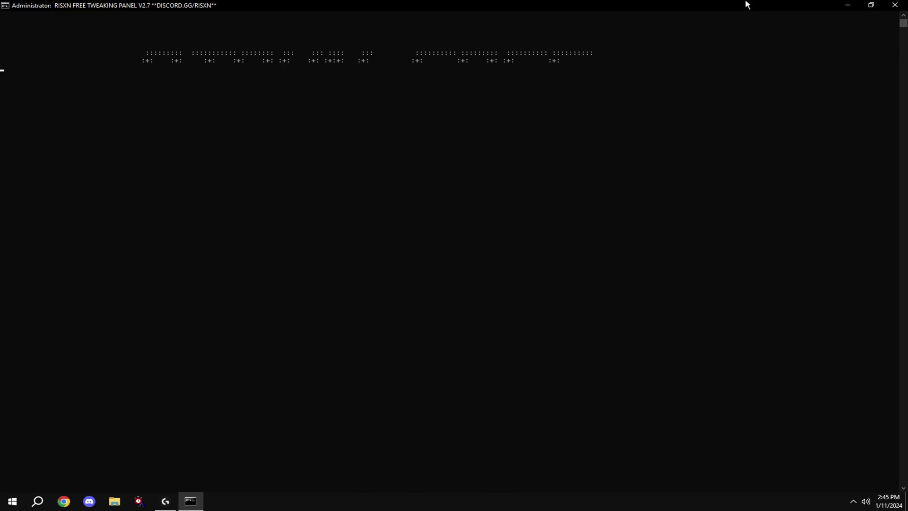
text(f)
key(Return)
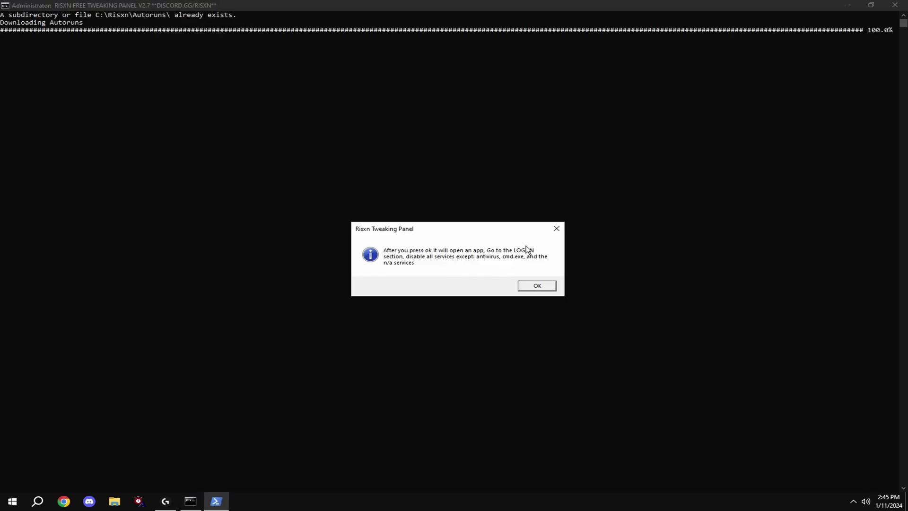
click(525, 281)
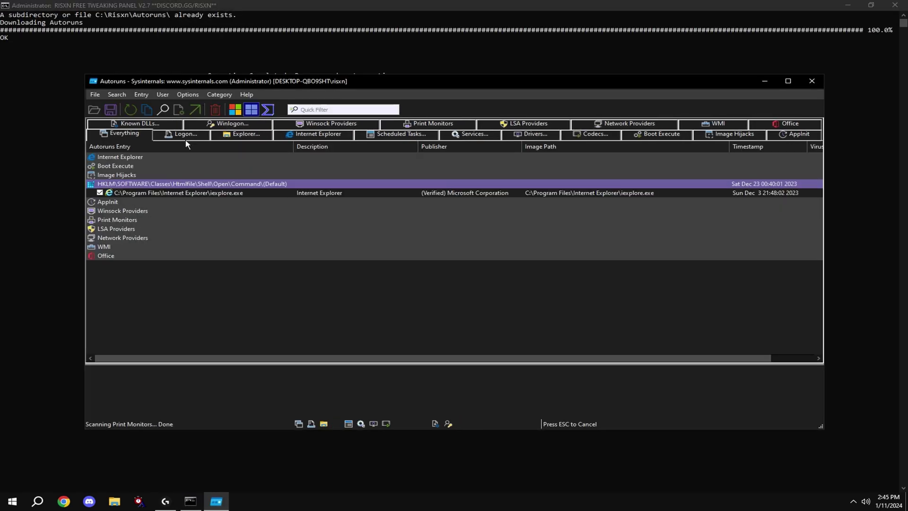
Inspect the Logon startup entries, including the n/a rows and cmd.exe, then close Autoruns.
click(184, 134)
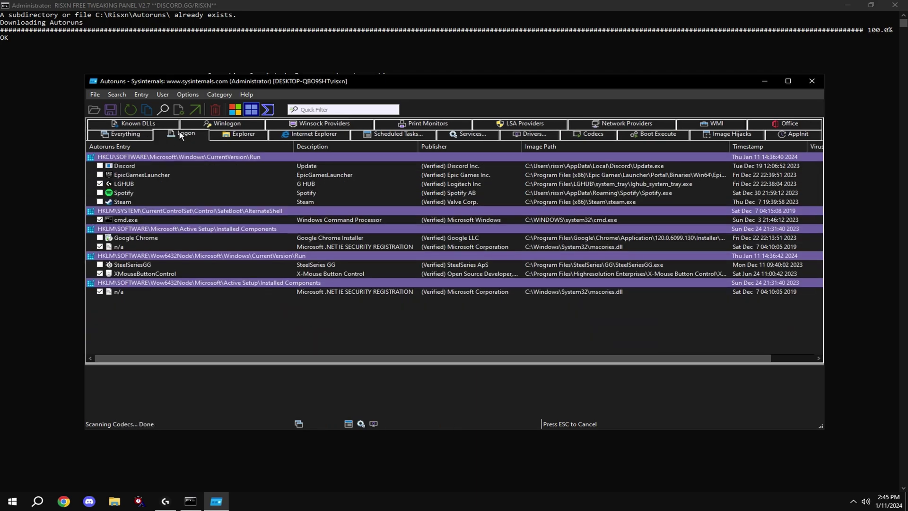
click(118, 294)
click(123, 248)
click(126, 222)
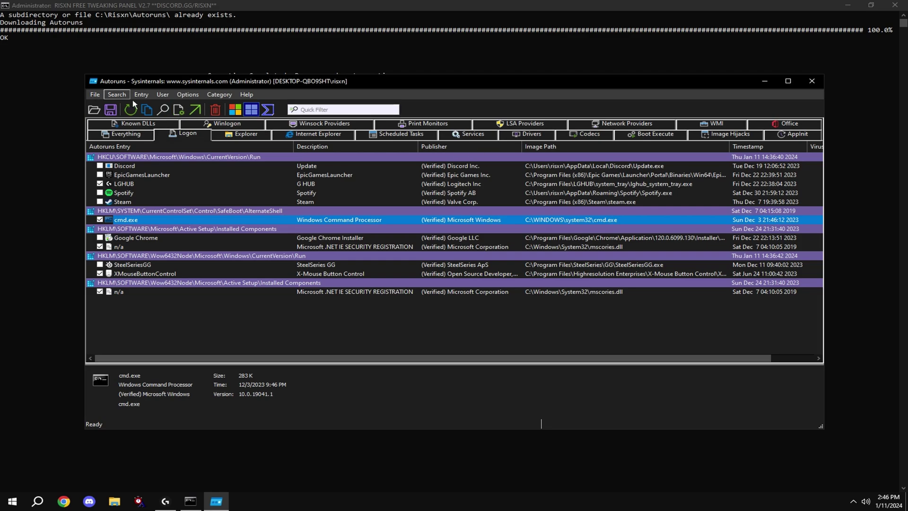
click(812, 81)
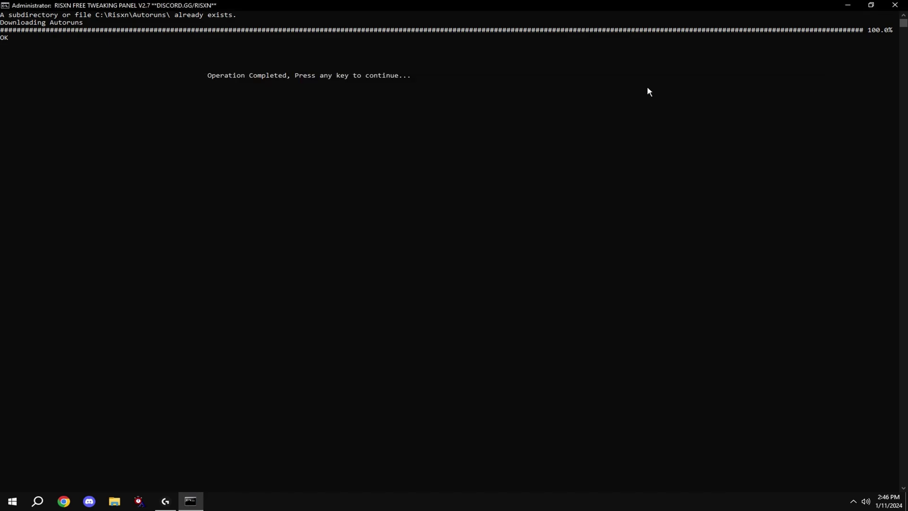
Launch option H to open Chris Titus Tech WinUtil.
key(Return)
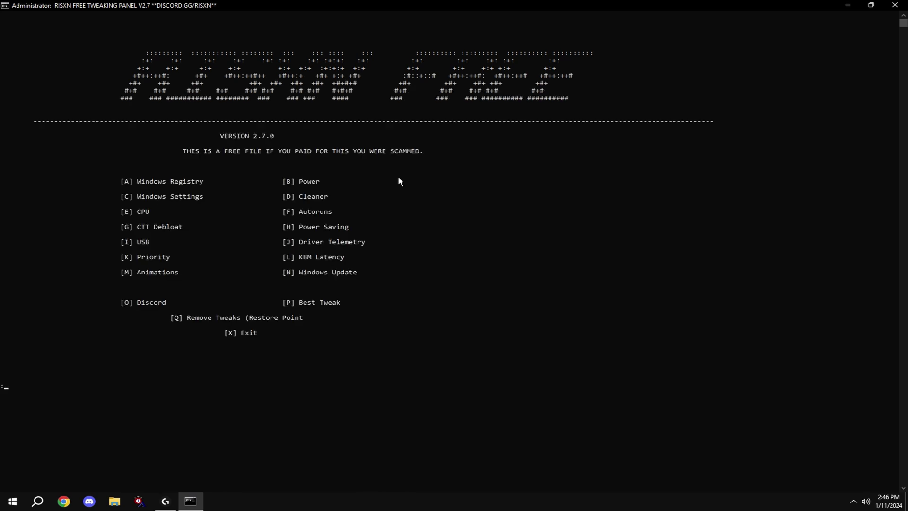
text(h)
key(Return)
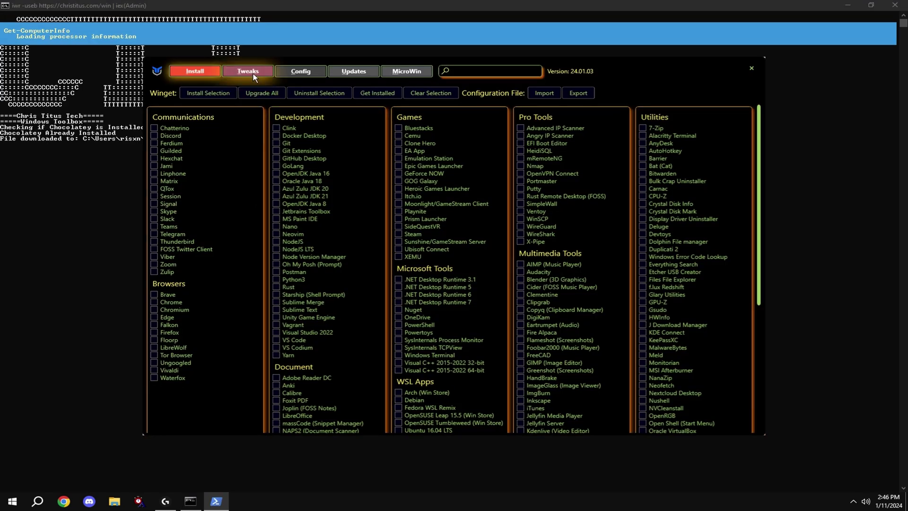
Apply the recommended Desktop tweaks in WinUtil, acknowledge completion, and close it.
click(254, 72)
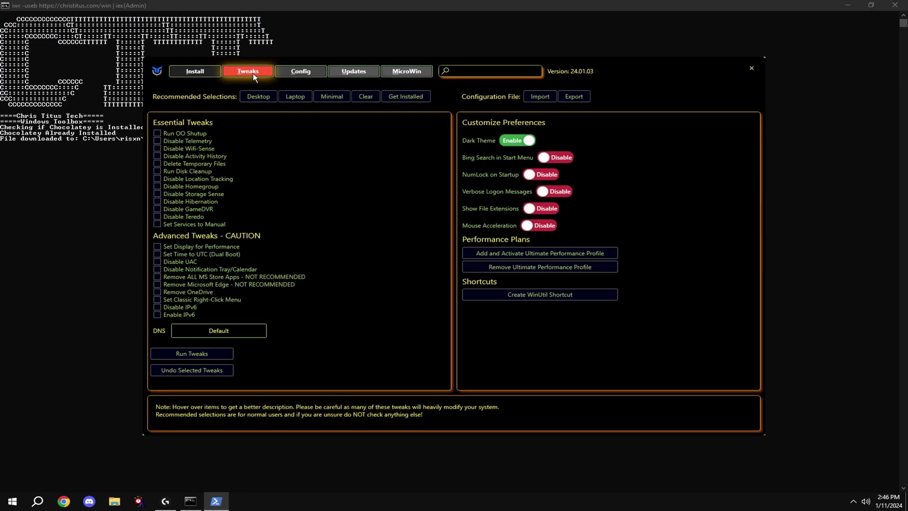
click(257, 98)
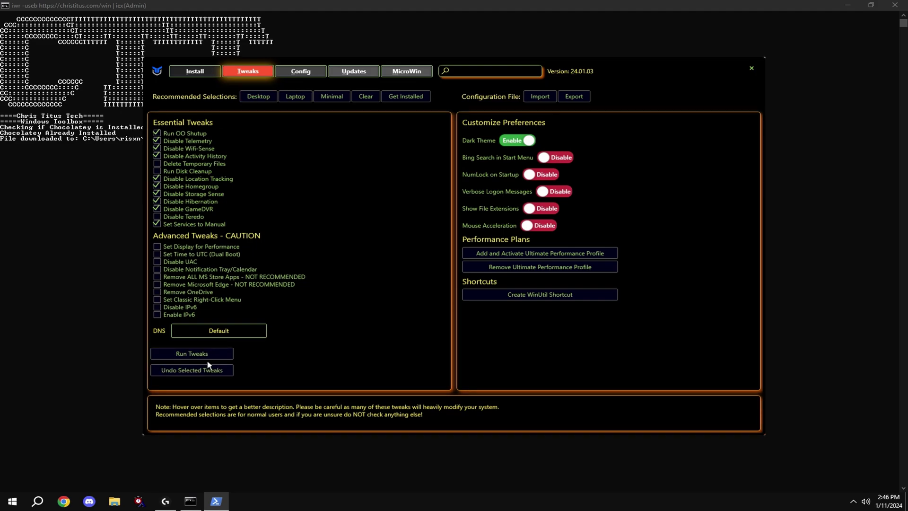
click(184, 356)
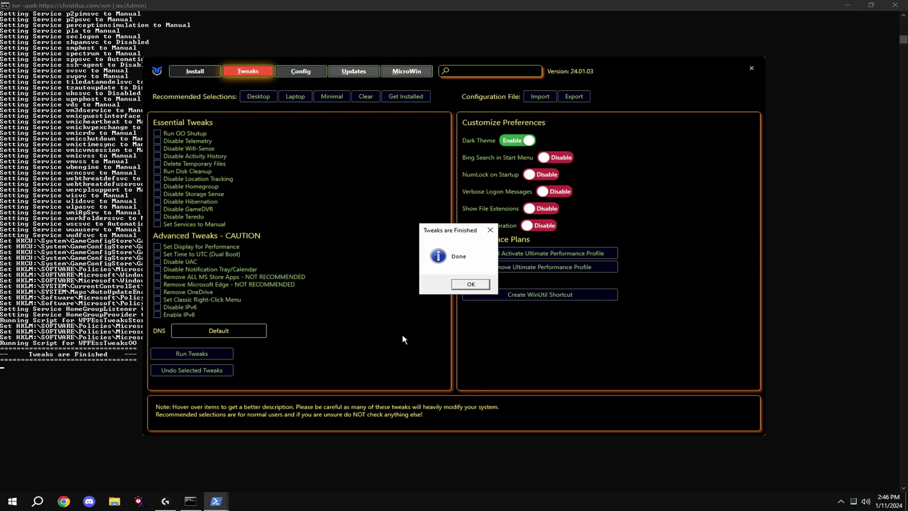
click(477, 285)
click(752, 69)
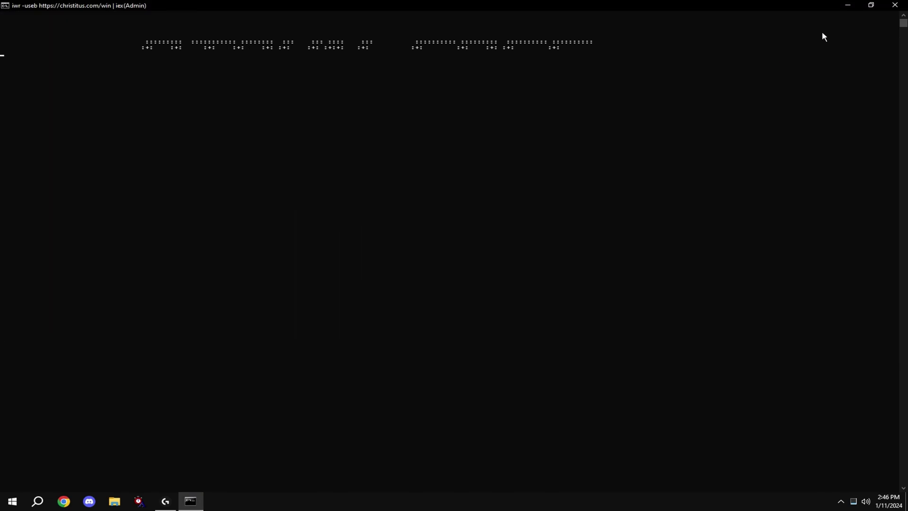
Run the B Power and A Windows Registry tweaks.
key(Return)
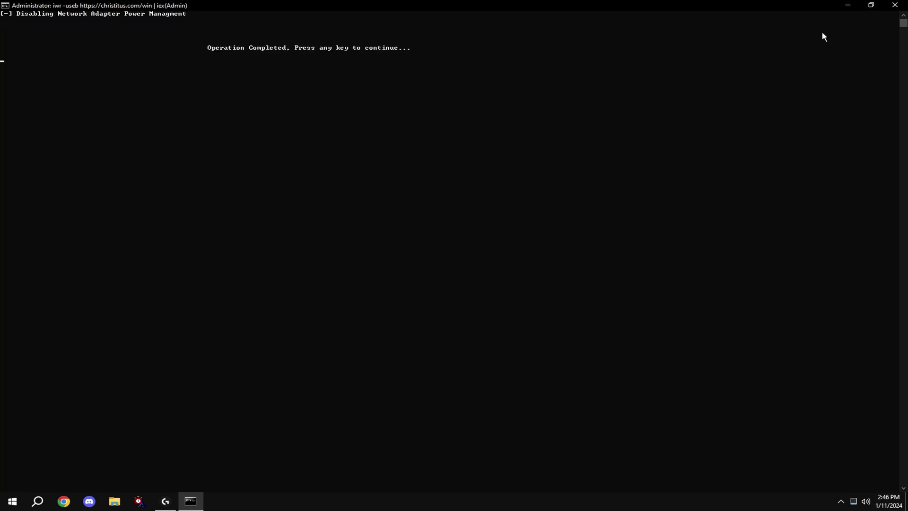
key(Return)
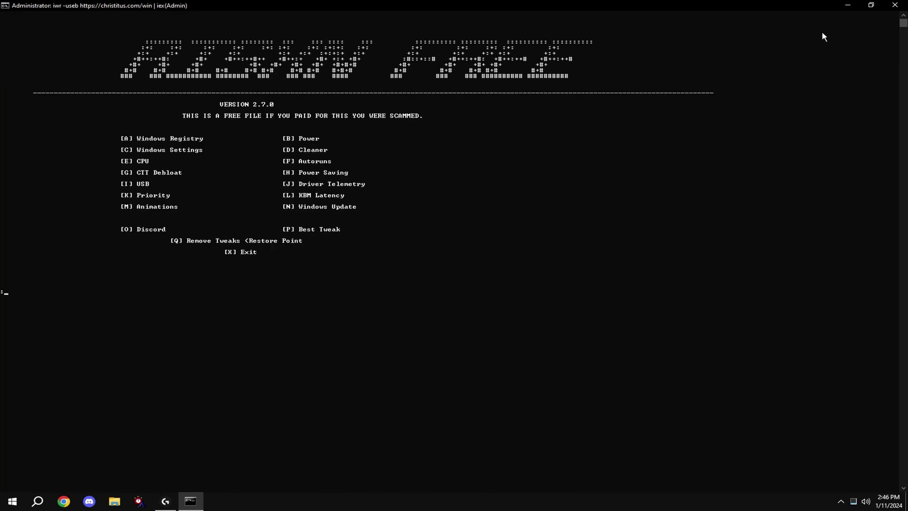
text(a)
key(Return)
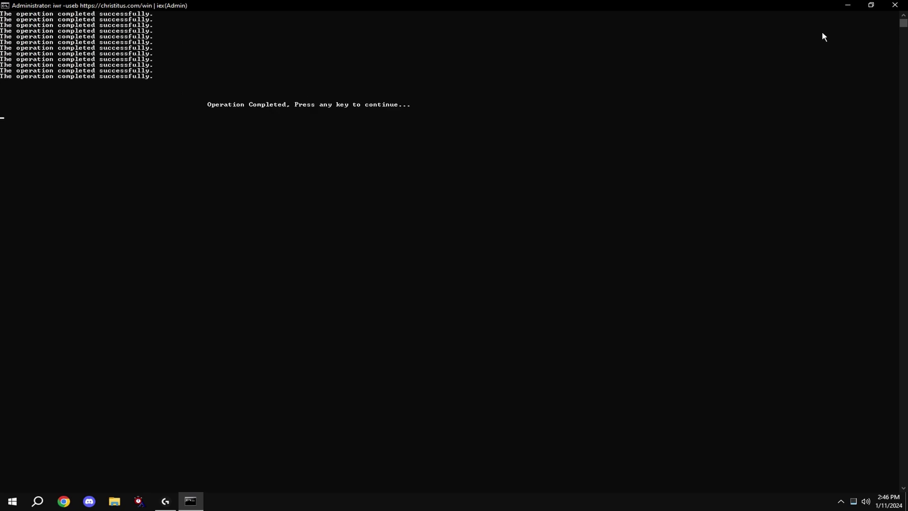
key(Return)
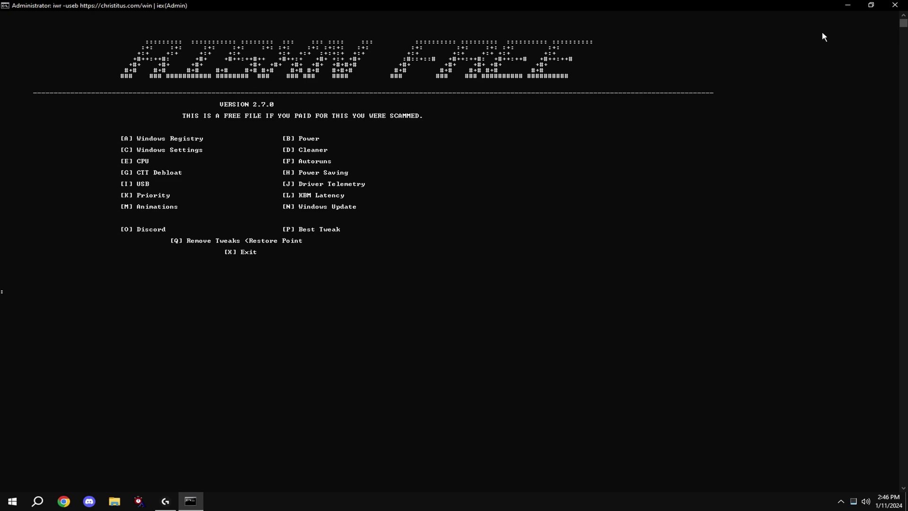
Run the J Driver Telemetry, K Priority and L KBM Latency tweaks.
text(j)
key(Return)
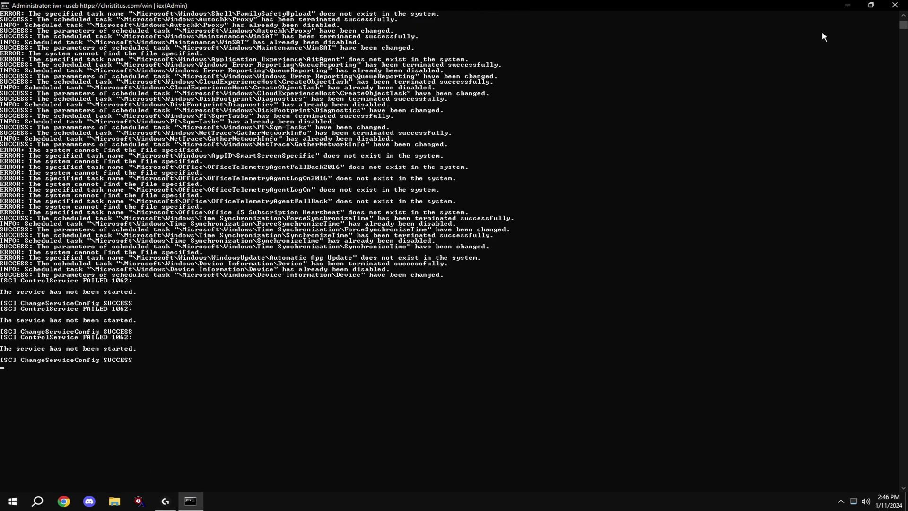
key(Return)
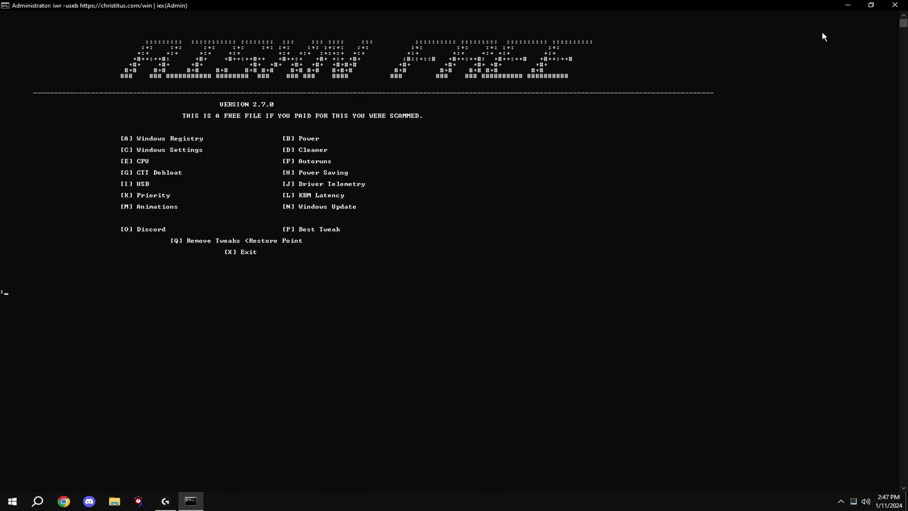
text(k)
key(Return)
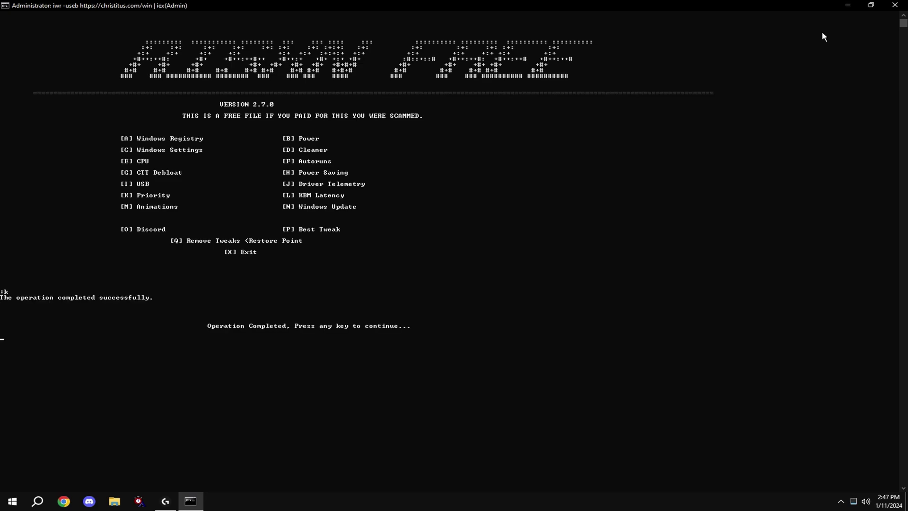
key(Return)
text(l)
key(Return)
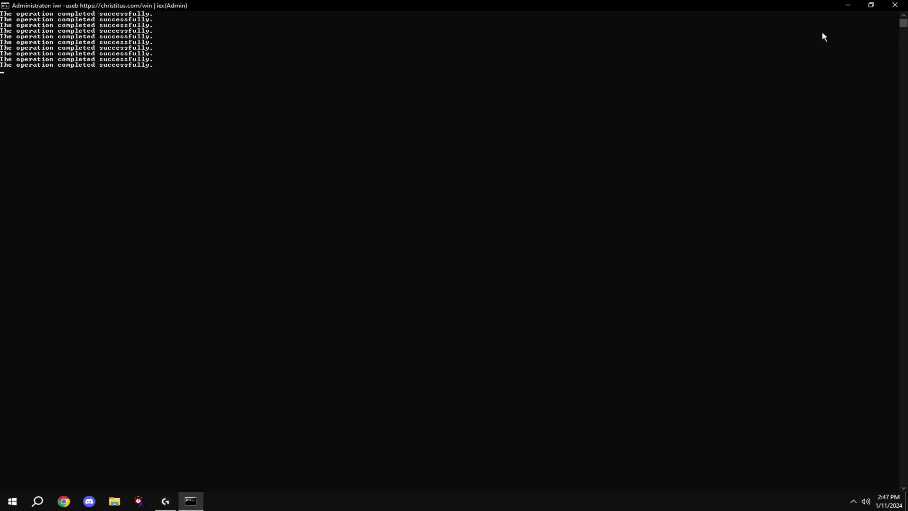
Confirm the Custom visual effects with nearly all animations off, returning to the menu.
key(Return)
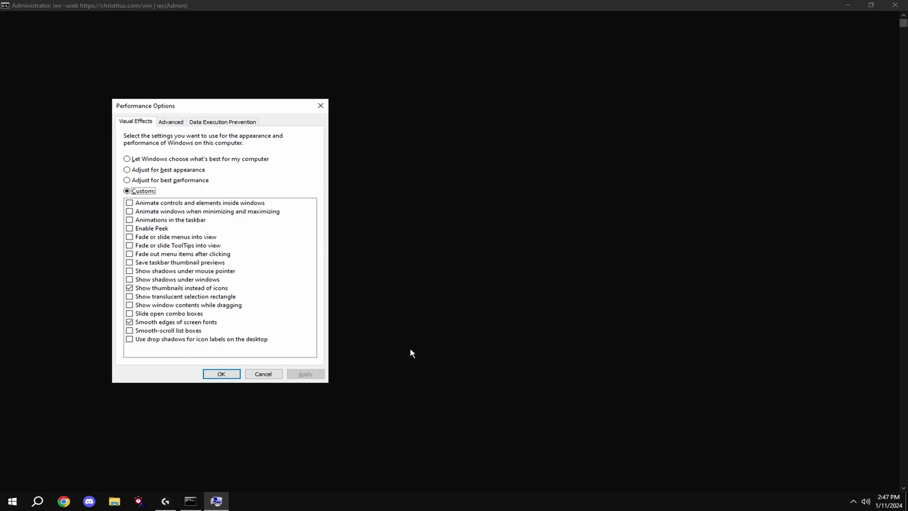
click(235, 374)
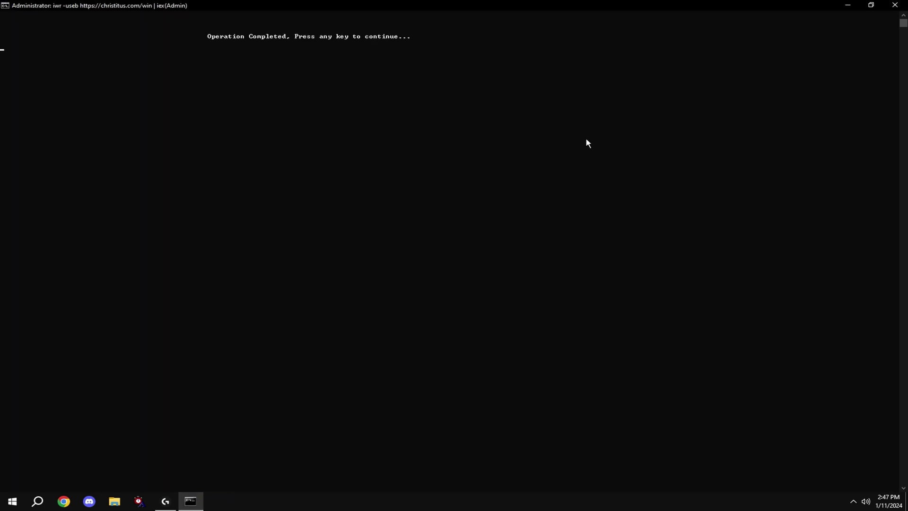
key(Return)
text(n)
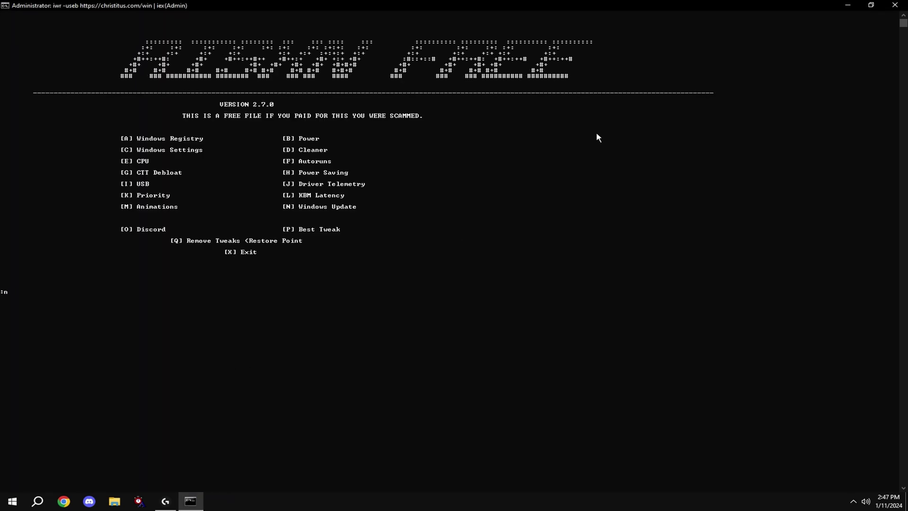
Run the option N Windows Update tweak, then pick the 2:38 PM manual 'risxn' restore point.
key(Return)
key(Return)
text(q)
key(Return)
click(526, 351)
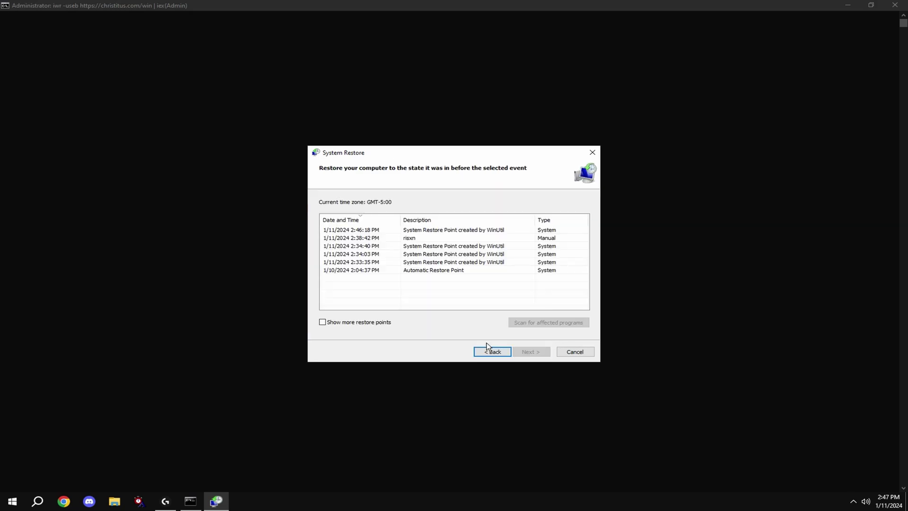
click(445, 238)
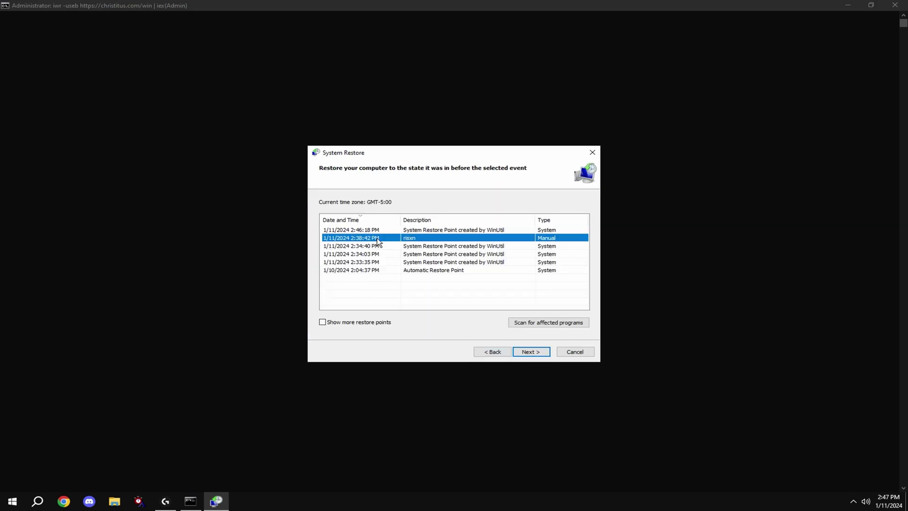